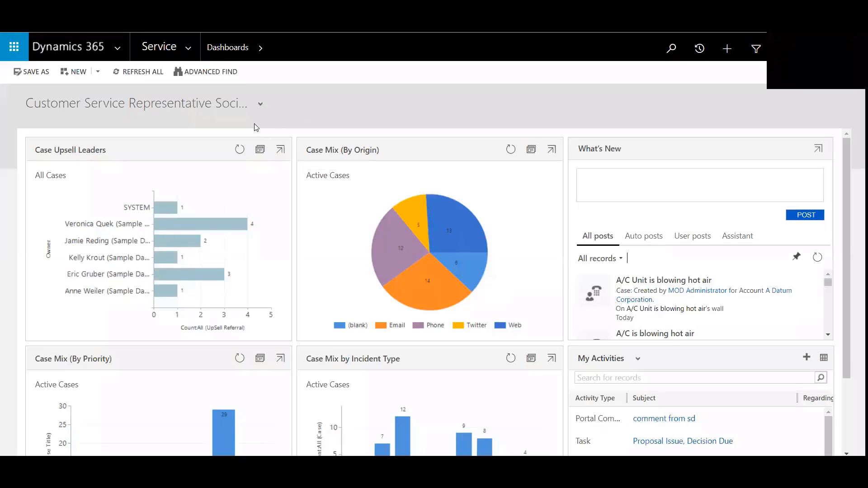
Navigate from the Service area to Settings and into Service Management
{"action": "left_click", "coordinate": [189, 50]}
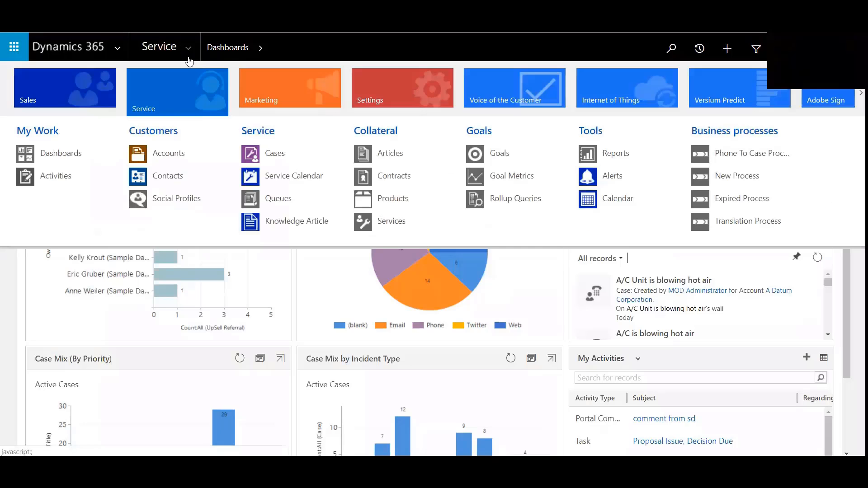
{"action": "left_click", "coordinate": [419, 98]}
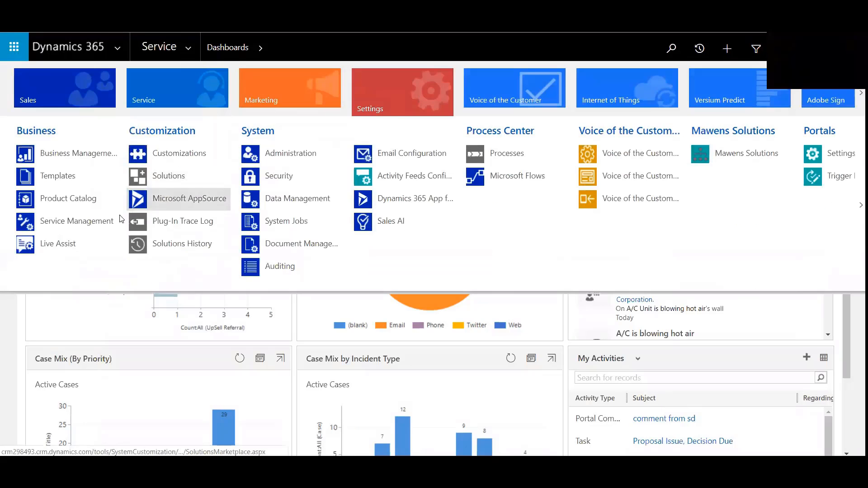
{"action": "left_click", "coordinate": [77, 220]}
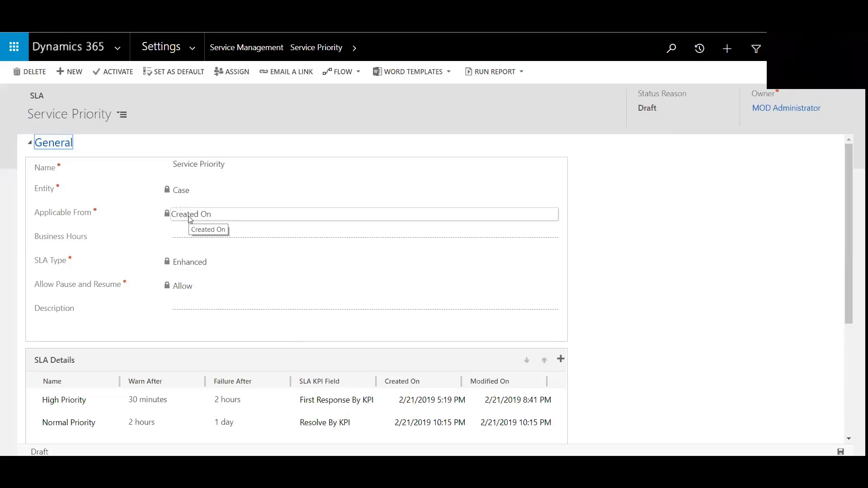
{"action": "scroll", "coordinate": [190, 218], "scroll_direction": "down", "scroll_amount": 3}
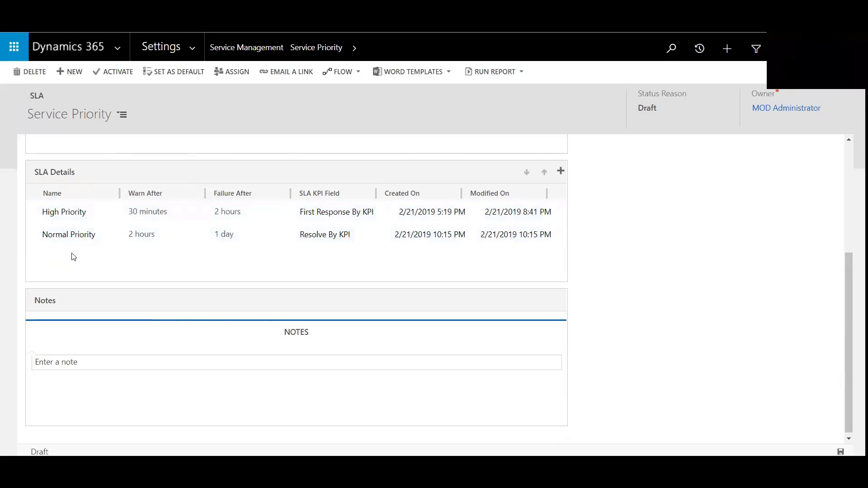
Add a new SLA item named 'Low Priority' with Resolve By KPI as its SLA KPI
{"action": "left_click", "coordinate": [560, 173]}
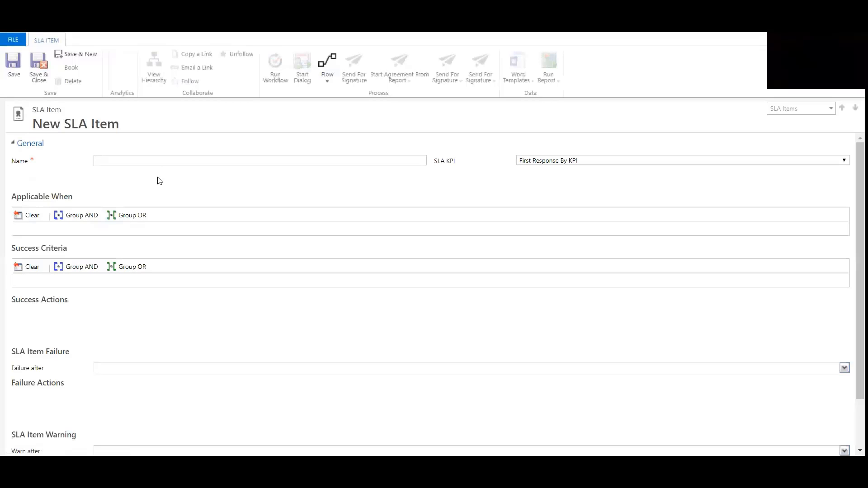
{"action": "left_click", "coordinate": [167, 158]}
{"action": "type", "text": "Low Pr"}
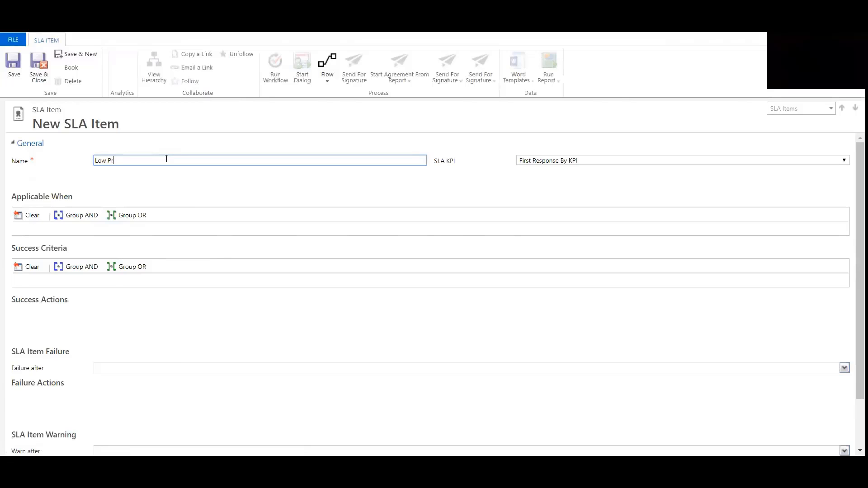
{"action": "type", "text": "iority"}
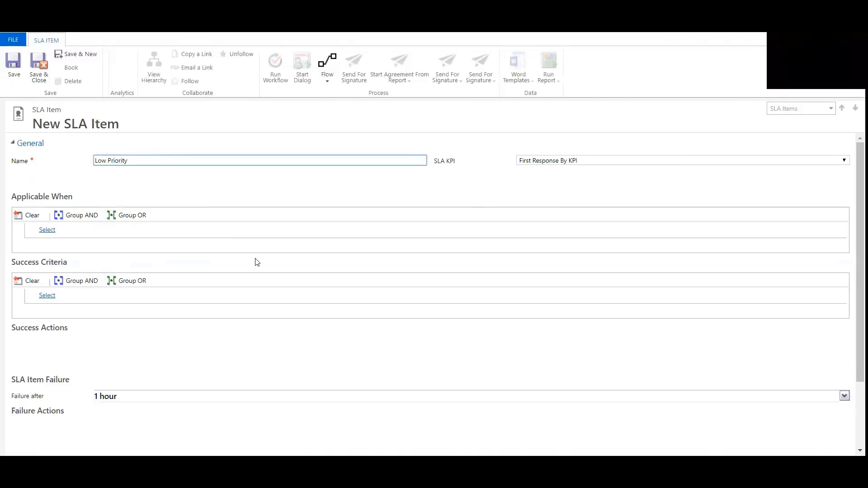
{"action": "left_click", "coordinate": [843, 160]}
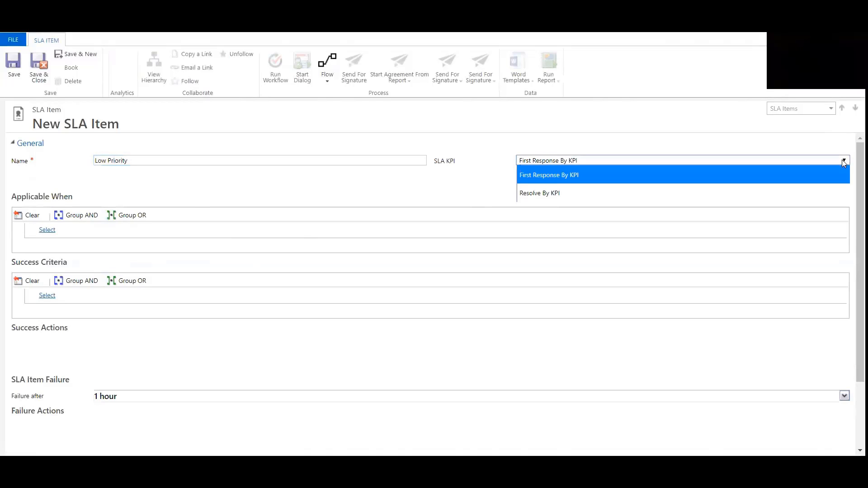
{"action": "left_click", "coordinate": [549, 195]}
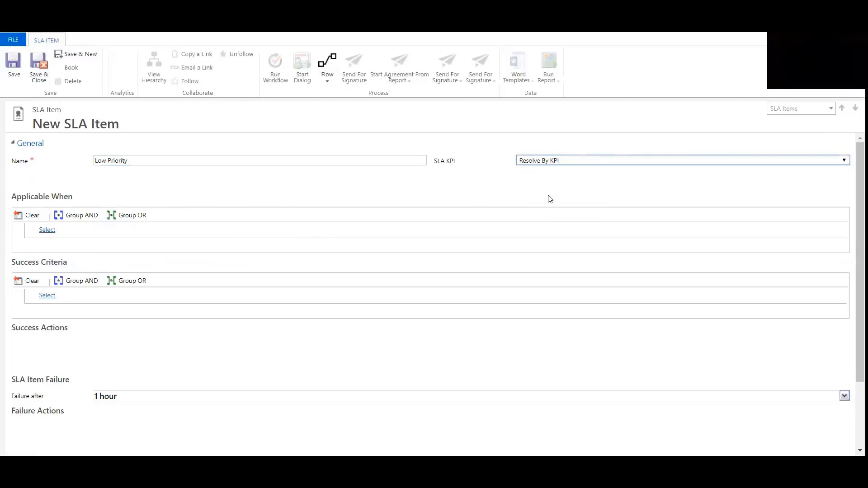
Build the Applicable When condition as Case Priority Equals
{"action": "left_click", "coordinate": [47, 230]}
{"action": "left_click", "coordinate": [74, 228]}
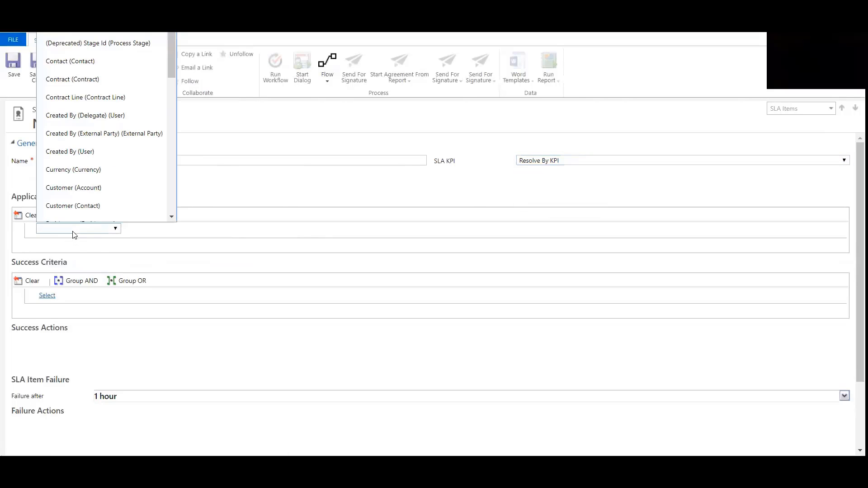
{"action": "scroll", "coordinate": [73, 235], "scroll_direction": "down", "scroll_amount": 1}
{"action": "left_click", "coordinate": [74, 40]}
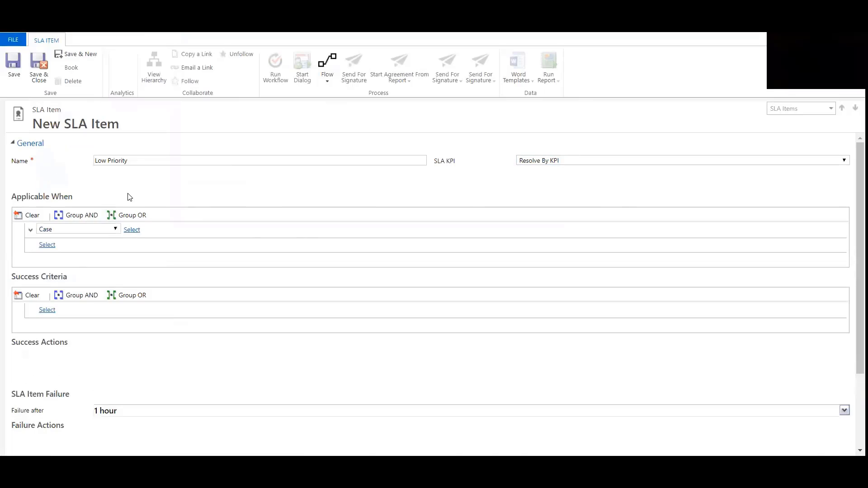
{"action": "left_click", "coordinate": [157, 231]}
{"action": "key", "text": "p"}
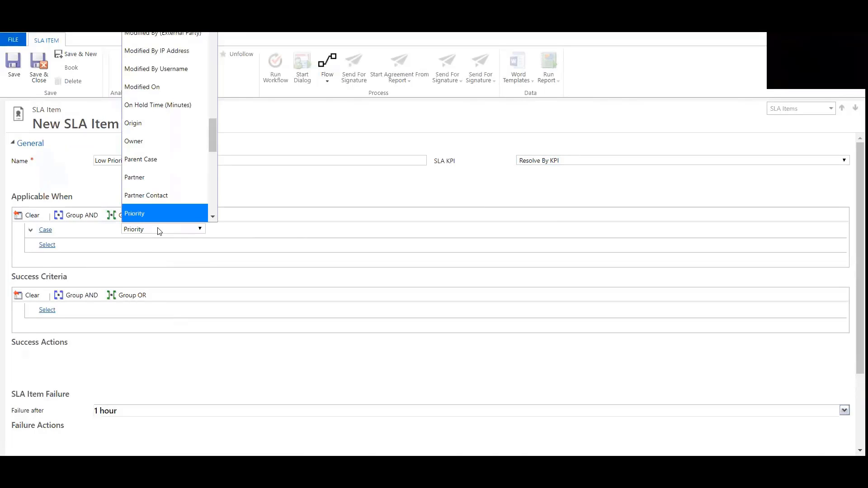
{"action": "left_click", "coordinate": [158, 213]}
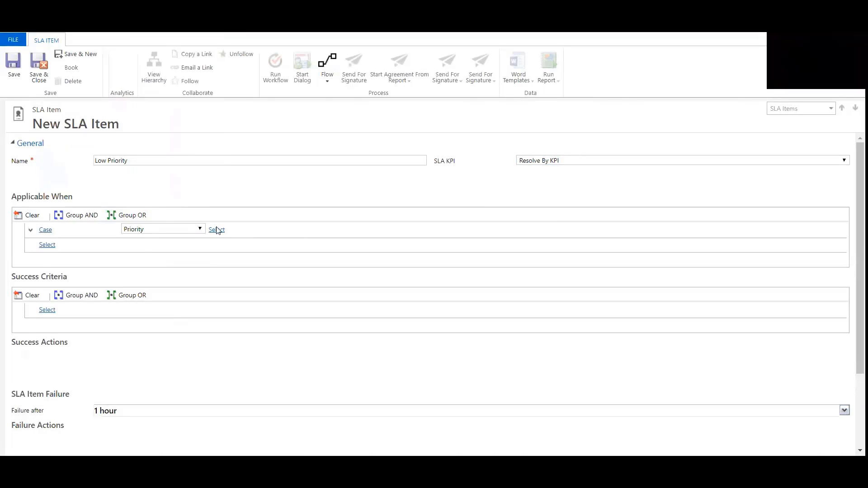
{"action": "left_click", "coordinate": [244, 231]}
{"action": "left_click", "coordinate": [239, 245]}
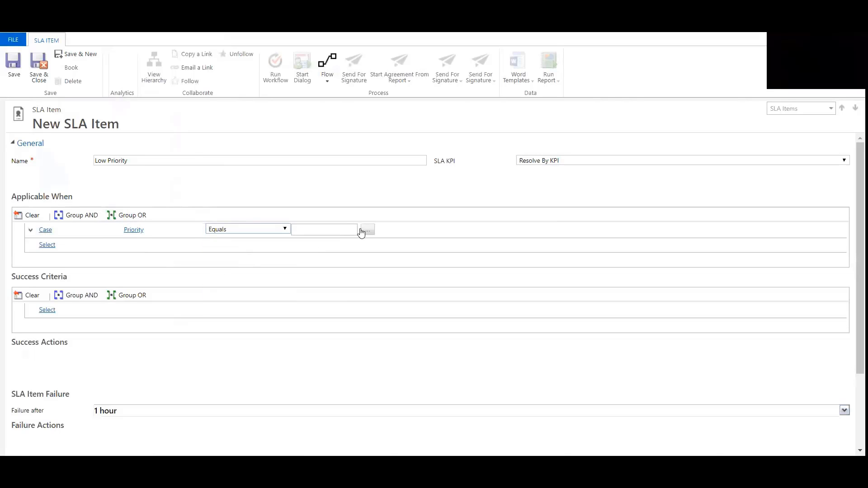
Choose Low as the priority value, then begin a success criteria condition row
{"action": "left_click", "coordinate": [365, 231]}
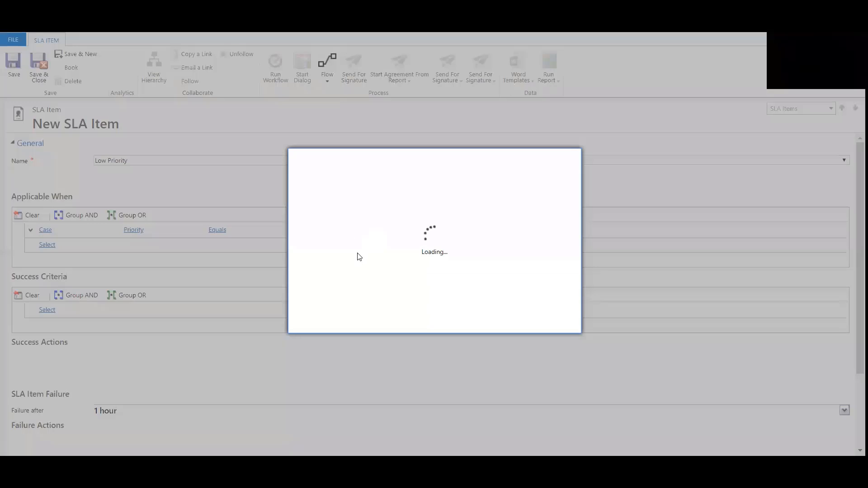
{"action": "double_click", "coordinate": [318, 239]}
{"action": "left_click", "coordinate": [491, 320]}
{"action": "left_click", "coordinate": [47, 310]}
{"action": "left_click", "coordinate": [114, 308]}
{"action": "type", "text": "s"}
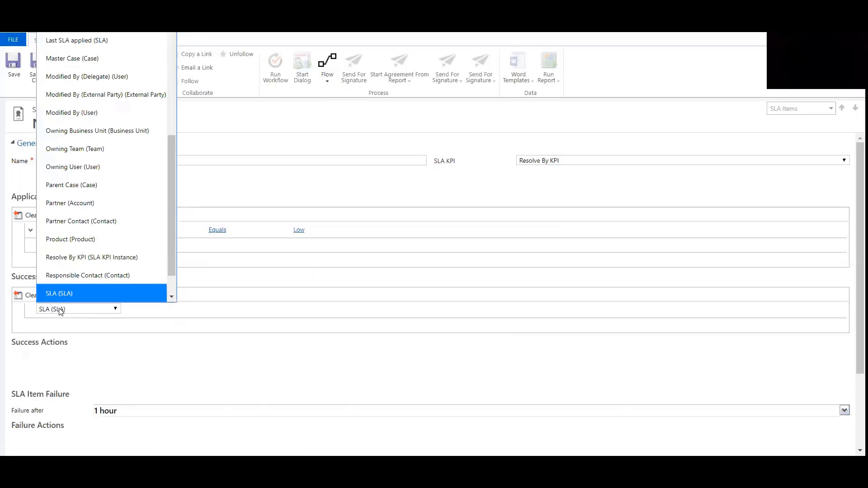
{"action": "left_click_drag", "start_coordinate": [171, 203], "coordinate": [170, 68]}
Set the success criterion to Case Status Equals Resolved
{"action": "left_click", "coordinate": [101, 43]}
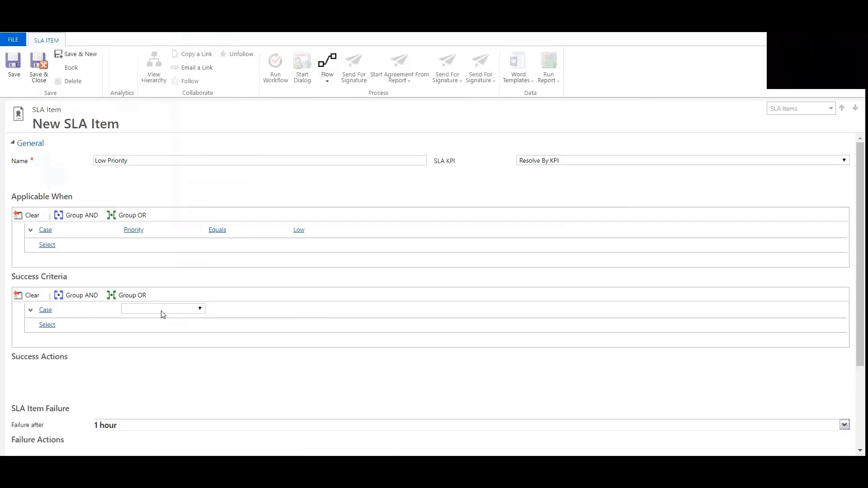
{"action": "left_click", "coordinate": [161, 310]}
{"action": "type", "text": "st"}
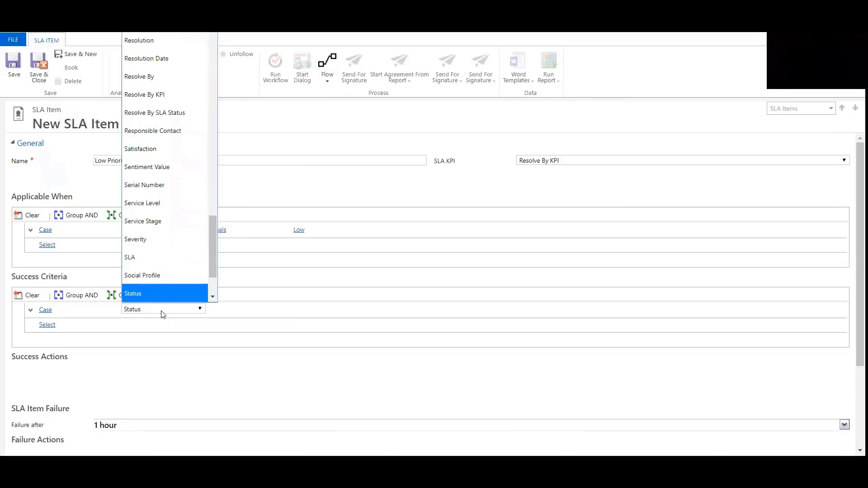
{"action": "key", "text": "Return"}
{"action": "left_click", "coordinate": [270, 311]}
{"action": "left_click", "coordinate": [224, 321]}
{"action": "left_click", "coordinate": [369, 310]}
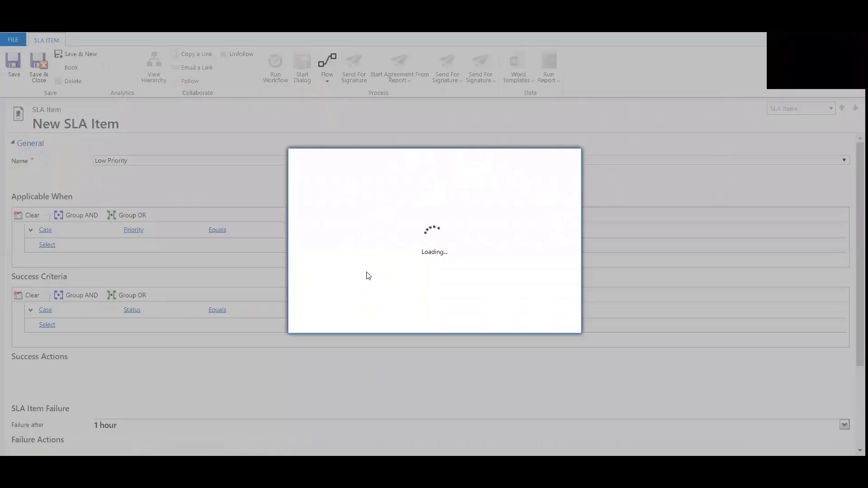
{"action": "double_click", "coordinate": [321, 249]}
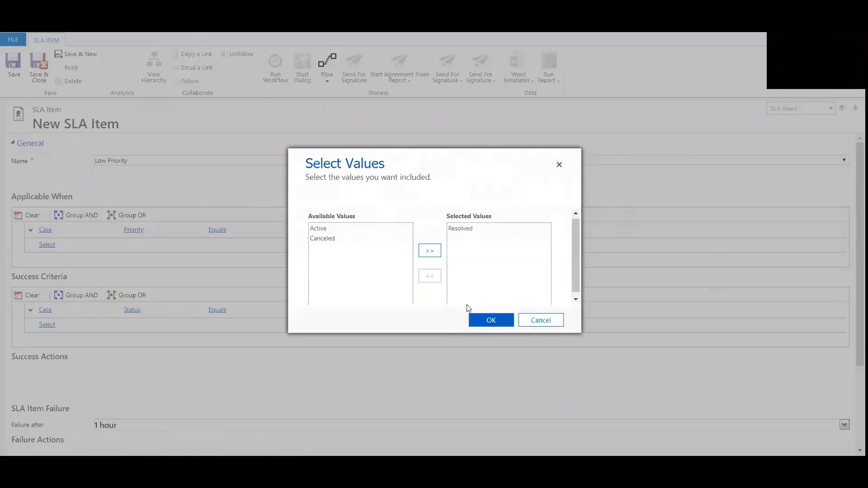
{"action": "left_click", "coordinate": [491, 320]}
{"action": "scroll", "coordinate": [342, 329], "scroll_direction": "down", "scroll_amount": 3}
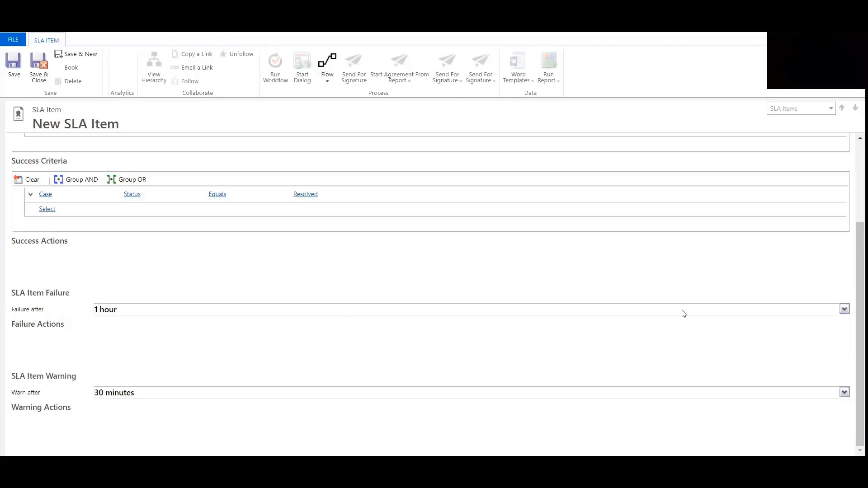
Set Failure after to 2 days and Warn after to 1 day
{"action": "left_click", "coordinate": [844, 309]}
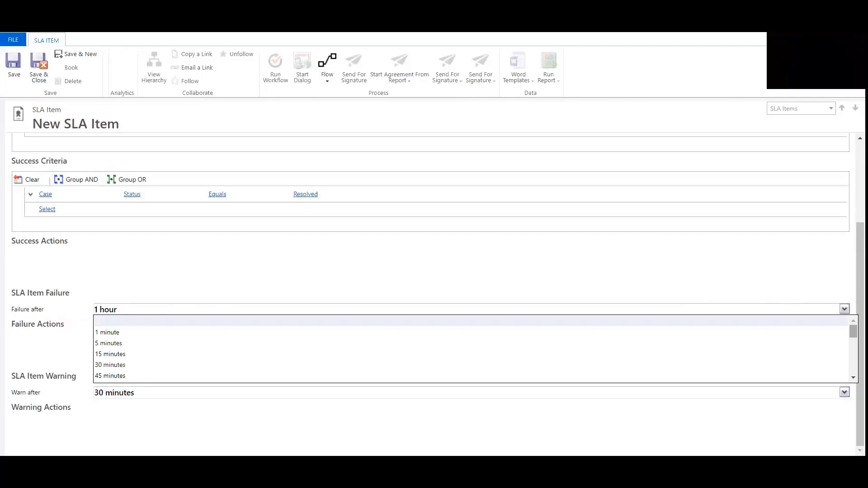
{"action": "scroll", "coordinate": [474, 353], "scroll_direction": "down", "scroll_amount": 5}
{"action": "left_click", "coordinate": [118, 375]}
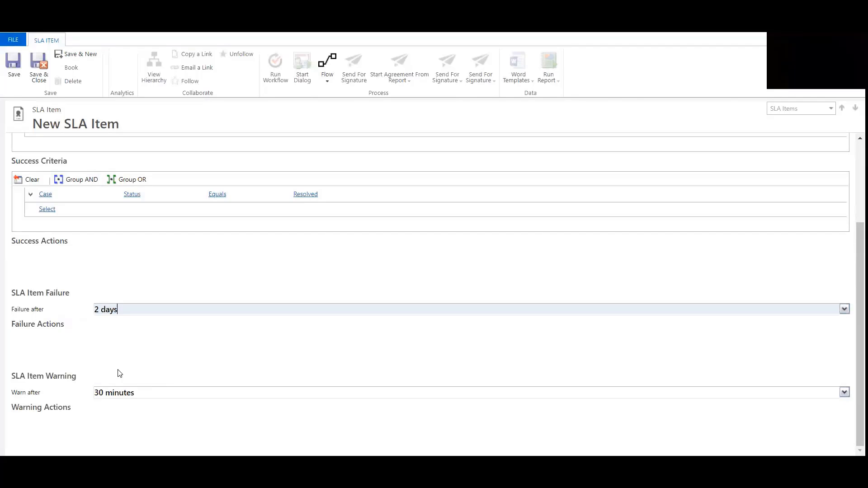
{"action": "left_click", "coordinate": [844, 392]}
{"action": "scroll", "coordinate": [474, 421], "scroll_direction": "down", "scroll_amount": 5}
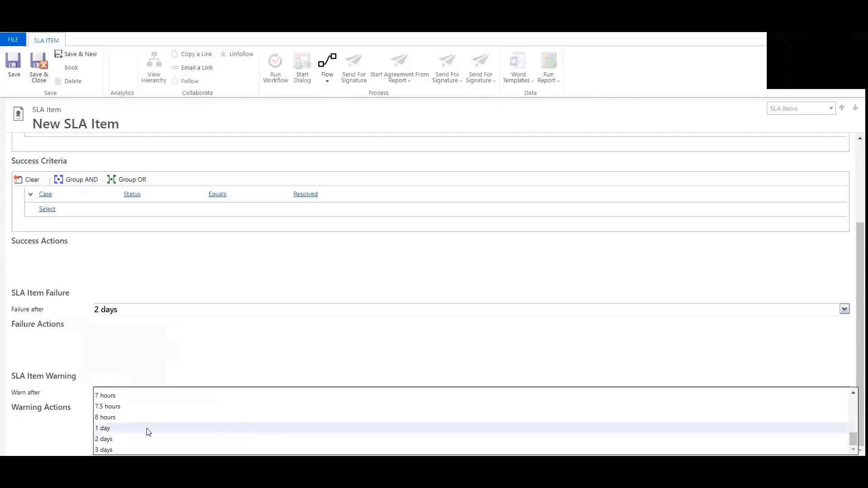
{"action": "left_click", "coordinate": [129, 428]}
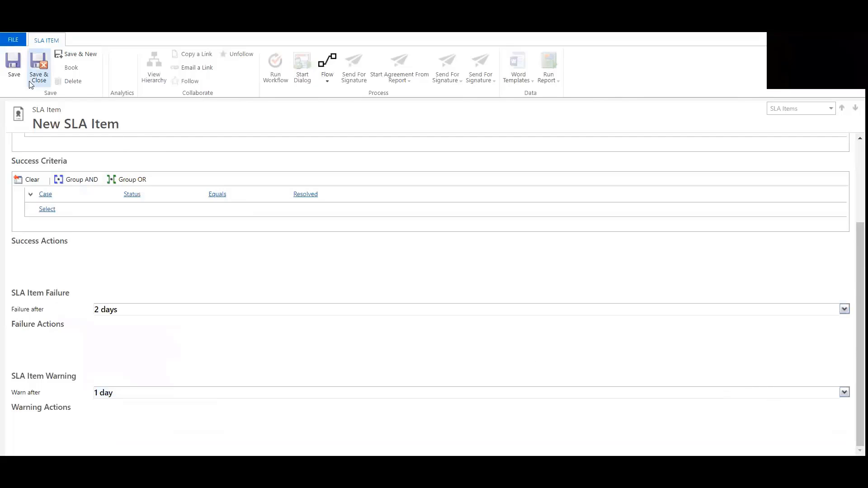
Save the Low Priority item, review the success action step choices without adding one, and close back to the SLA
{"action": "left_click", "coordinate": [15, 68]}
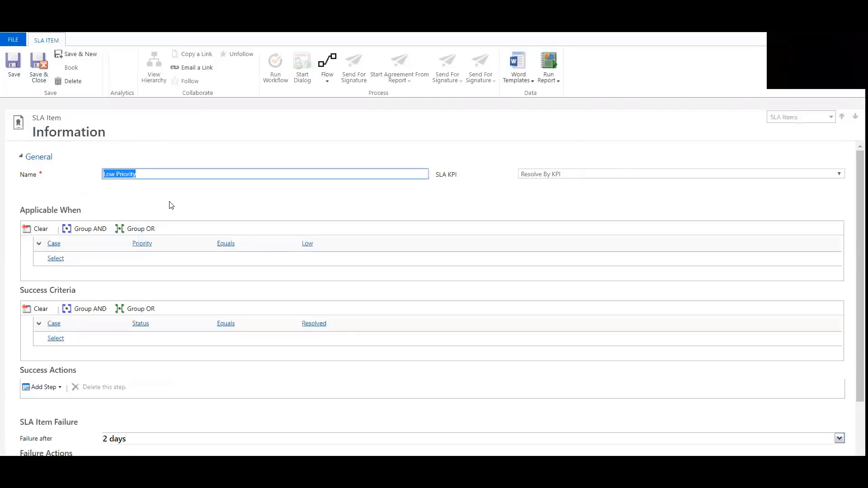
{"action": "scroll", "coordinate": [123, 256], "scroll_direction": "down", "scroll_amount": 3}
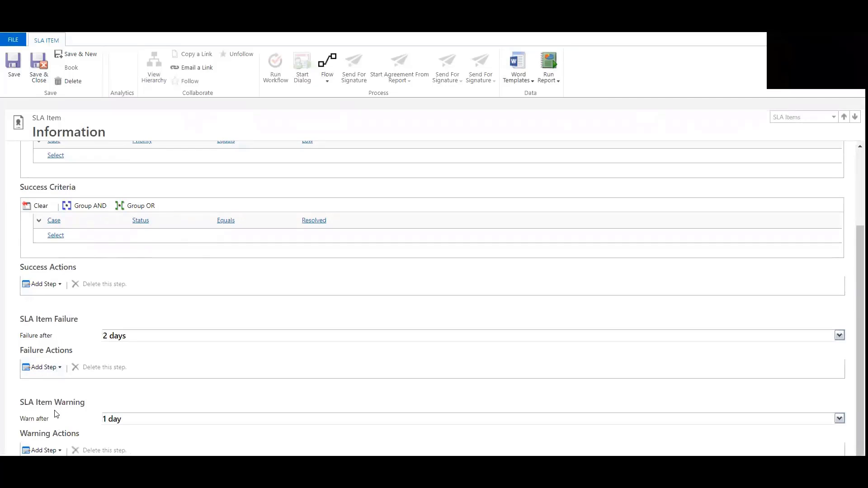
{"action": "left_click", "coordinate": [57, 285]}
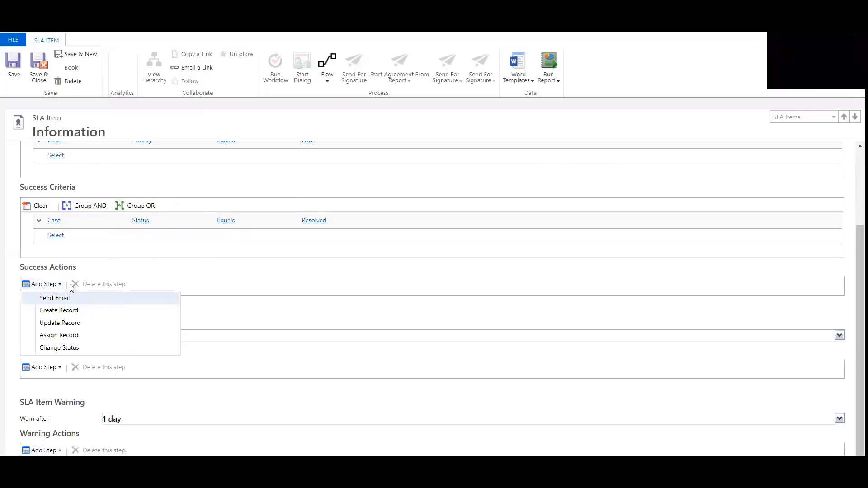
{"action": "left_click", "coordinate": [89, 269]}
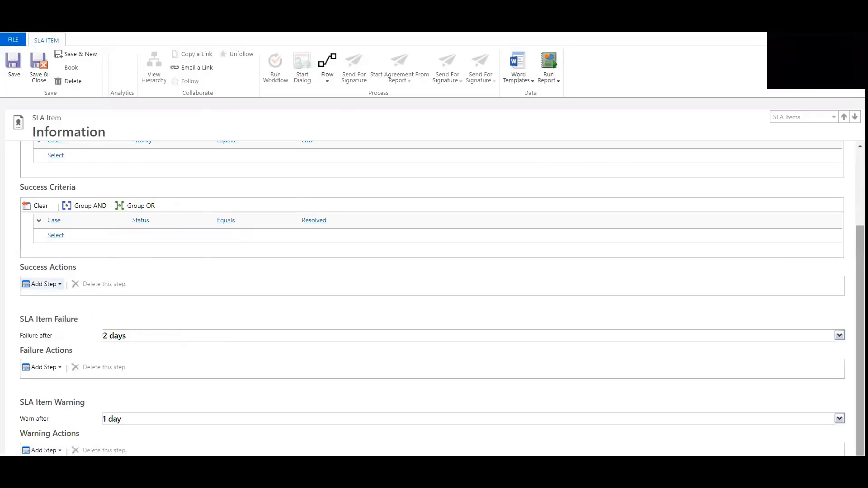
{"action": "scroll", "coordinate": [435, 305], "scroll_direction": "up", "scroll_amount": 5}
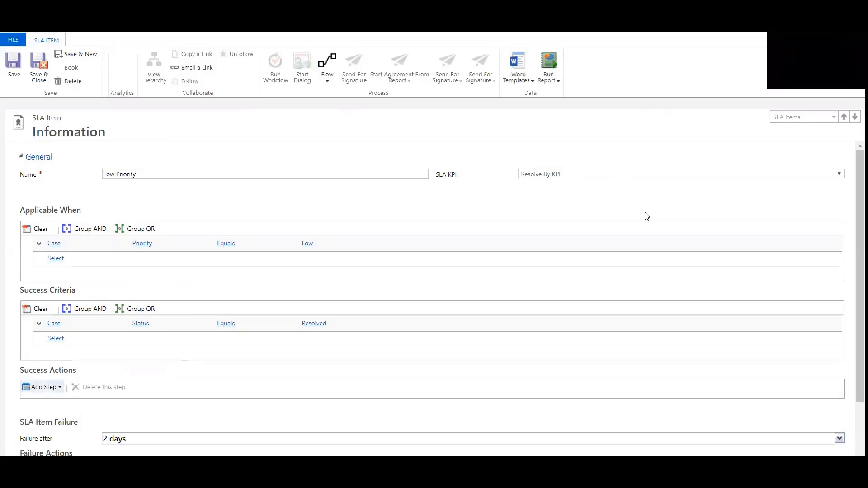
{"action": "left_click", "coordinate": [39, 67]}
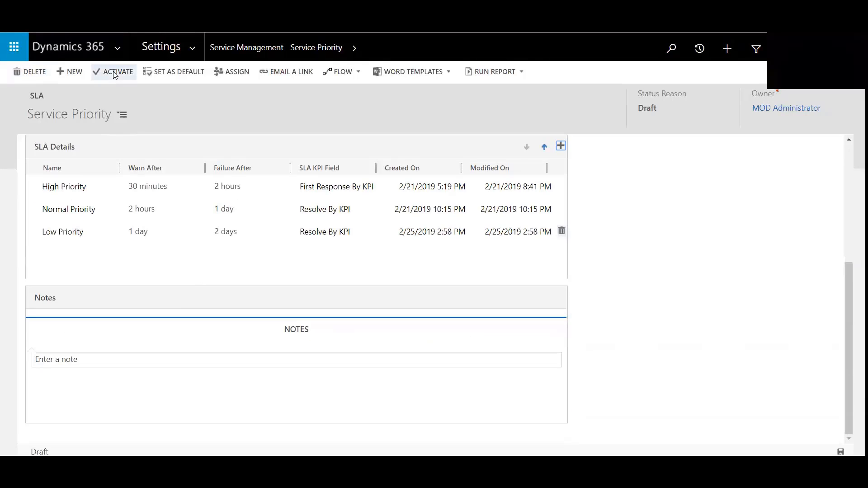
Activate the Service Priority SLA and confirm it as the default SLA
{"action": "left_click", "coordinate": [115, 71]}
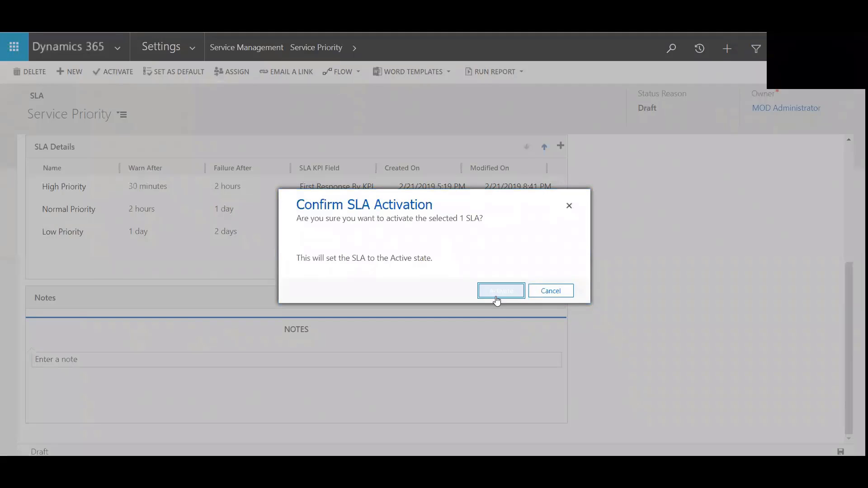
{"action": "left_click", "coordinate": [500, 291]}
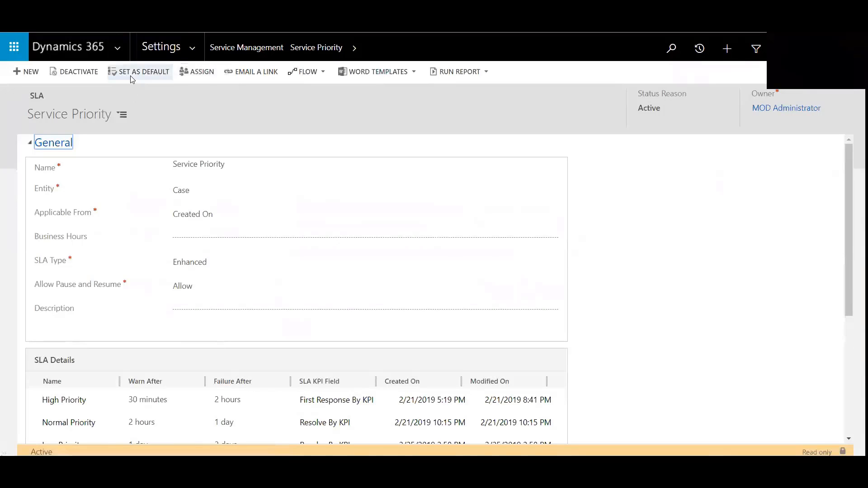
{"action": "left_click", "coordinate": [132, 78]}
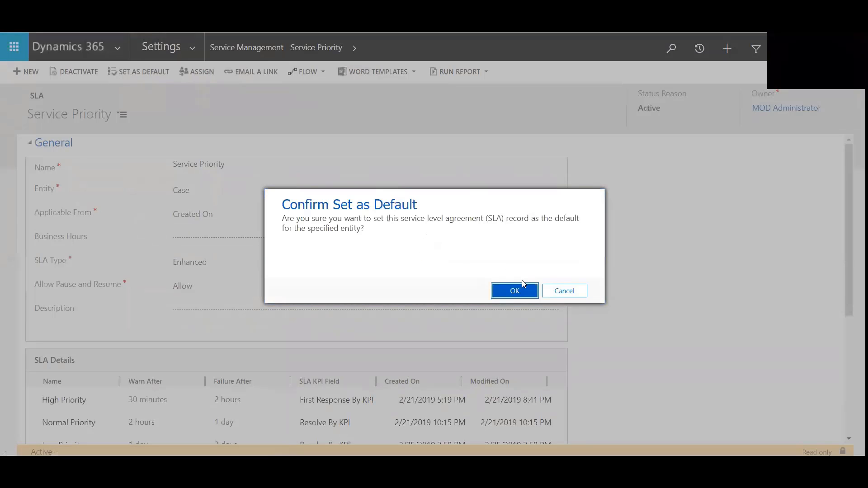
{"action": "left_click", "coordinate": [515, 291]}
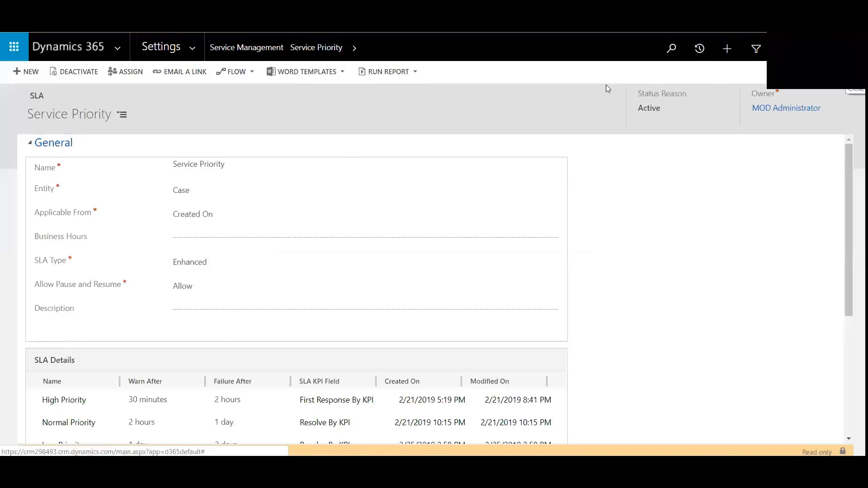
Go to Service Cases and start a new case titled 'A/C Unit Fan is broken'
{"action": "left_click", "coordinate": [196, 47]}
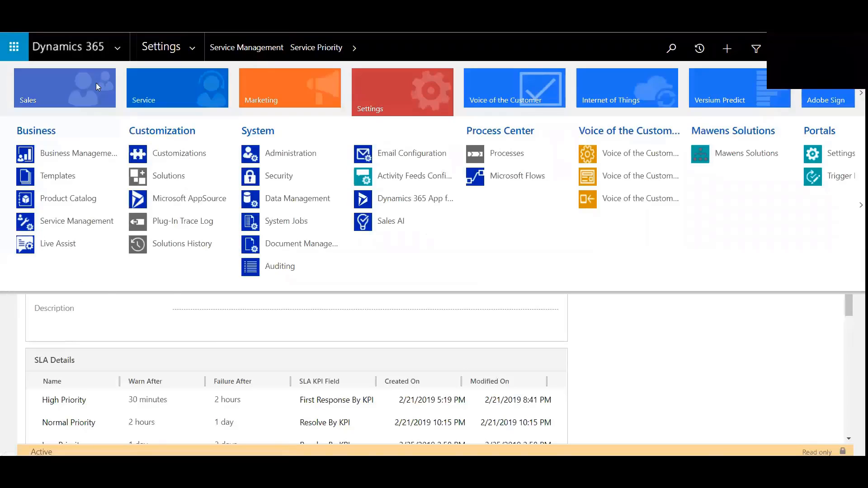
{"action": "left_click", "coordinate": [177, 88]}
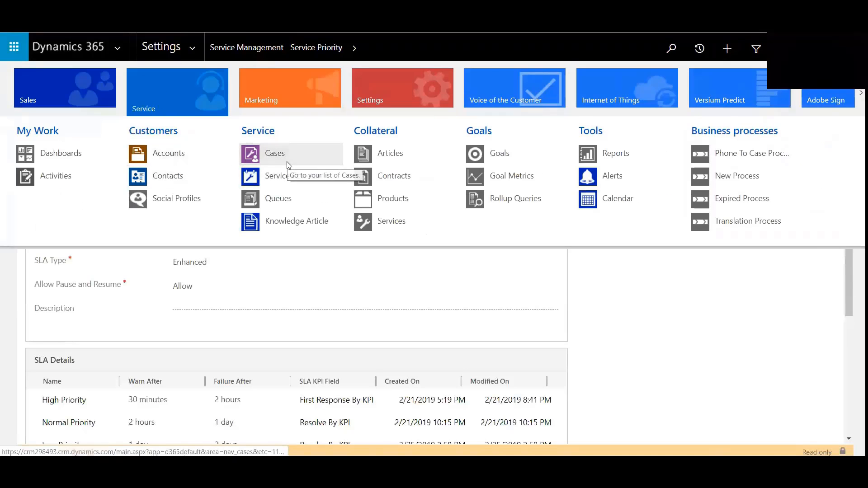
{"action": "left_click", "coordinate": [275, 153]}
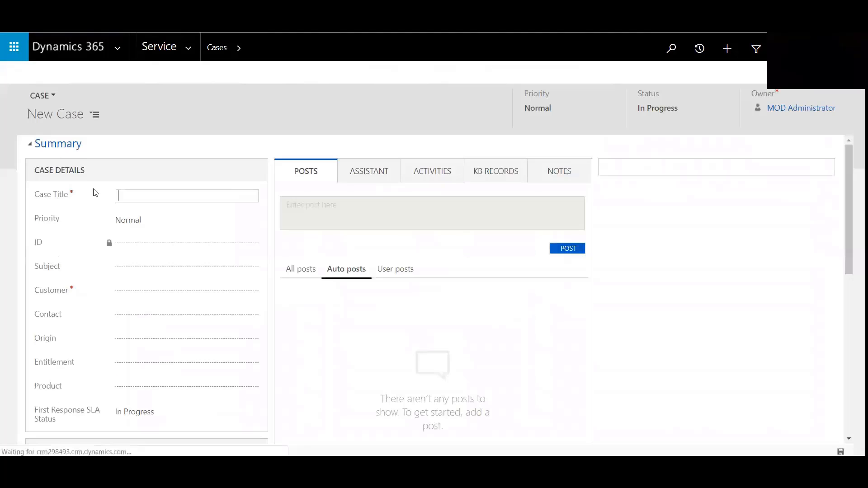
{"action": "left_click", "coordinate": [152, 195]}
{"action": "type", "text": "A/C Unit fan i"}
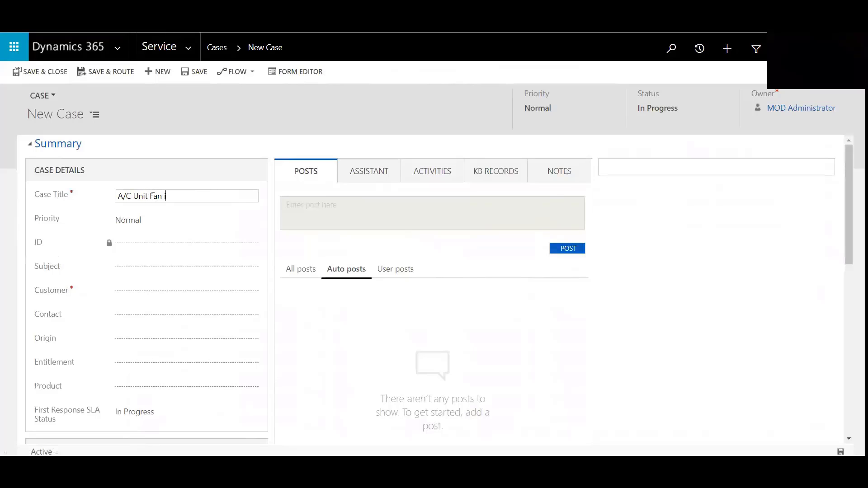
{"action": "type", "text": "s broken"}
{"action": "left_click", "coordinate": [146, 291]}
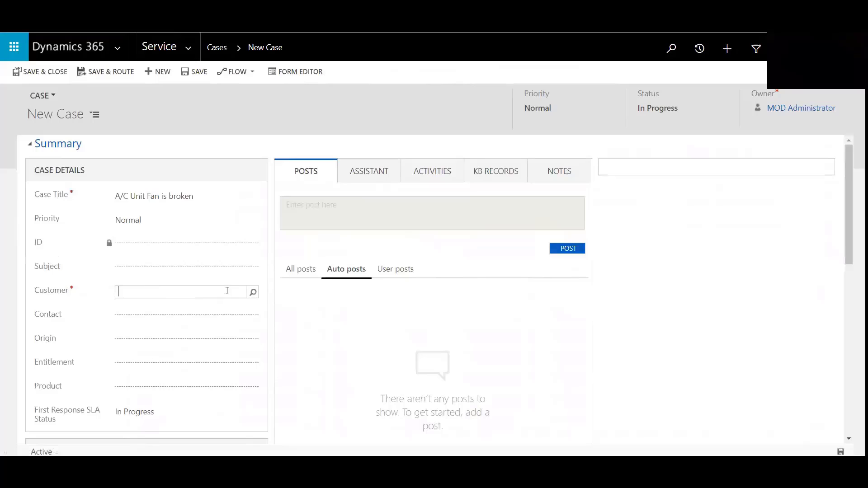
Set customer A Datum Corporation, contact Jeffrey Dean and origin Phone
{"action": "left_click", "coordinate": [253, 292]}
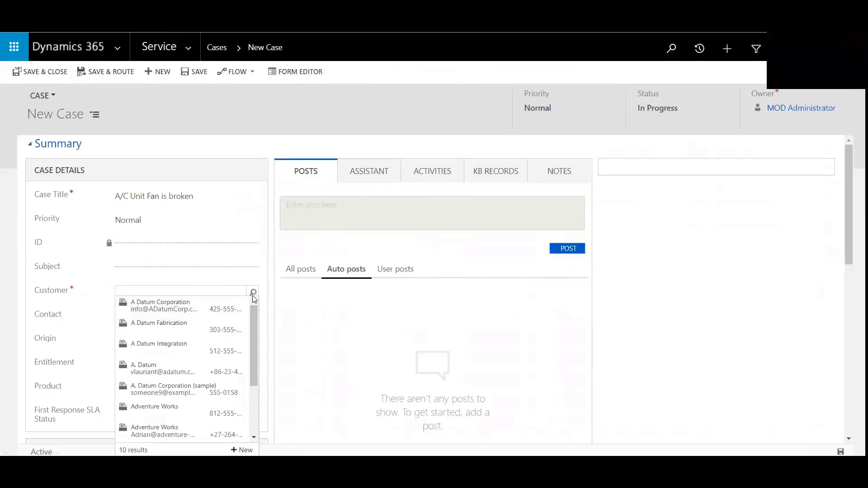
{"action": "left_click", "coordinate": [200, 307]}
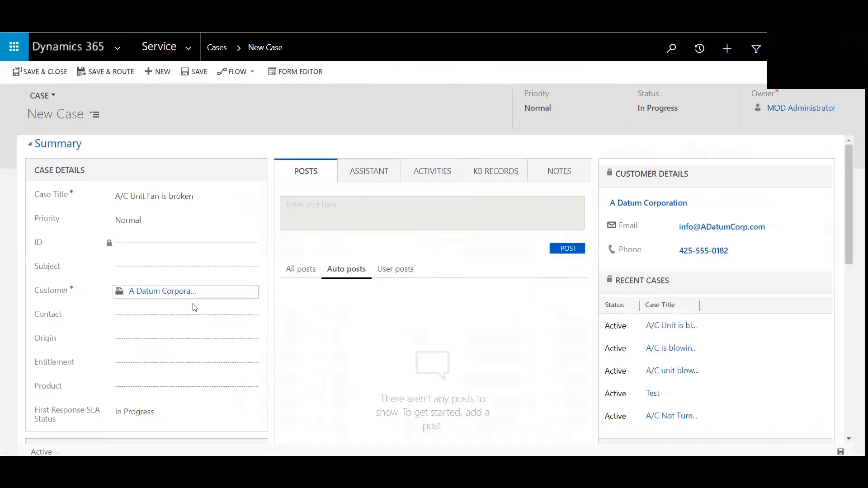
{"action": "left_click", "coordinate": [253, 317]}
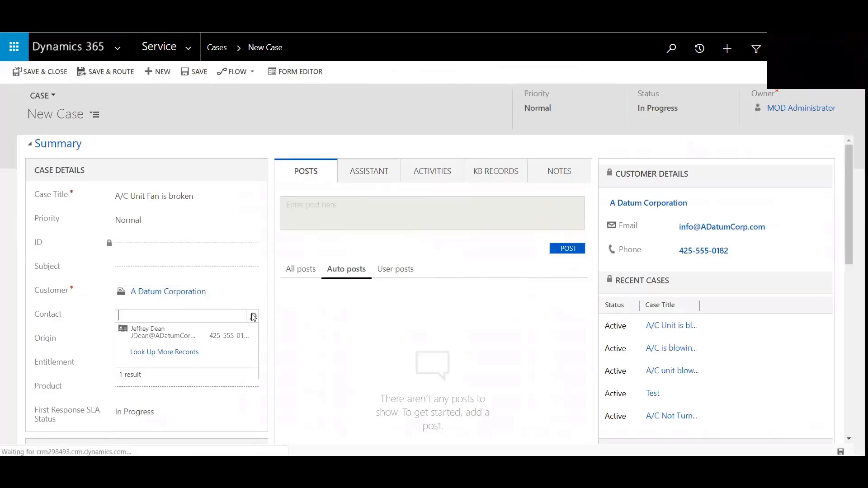
{"action": "left_click", "coordinate": [177, 332]}
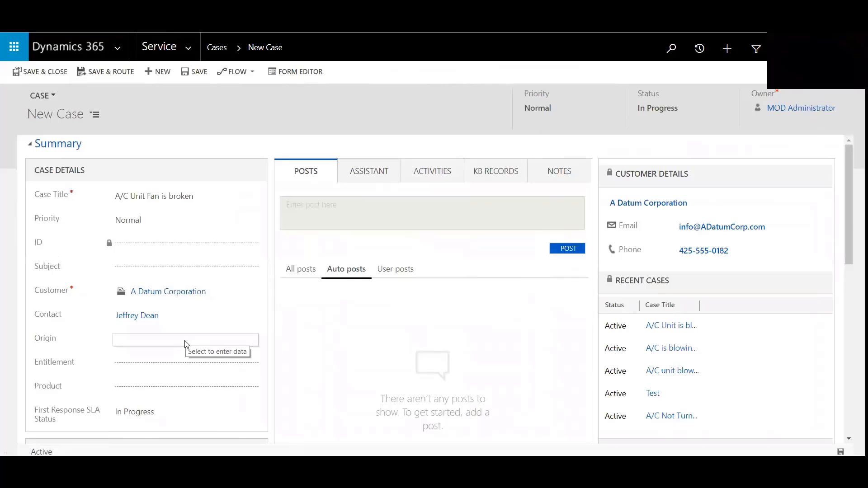
{"action": "left_click", "coordinate": [185, 344]}
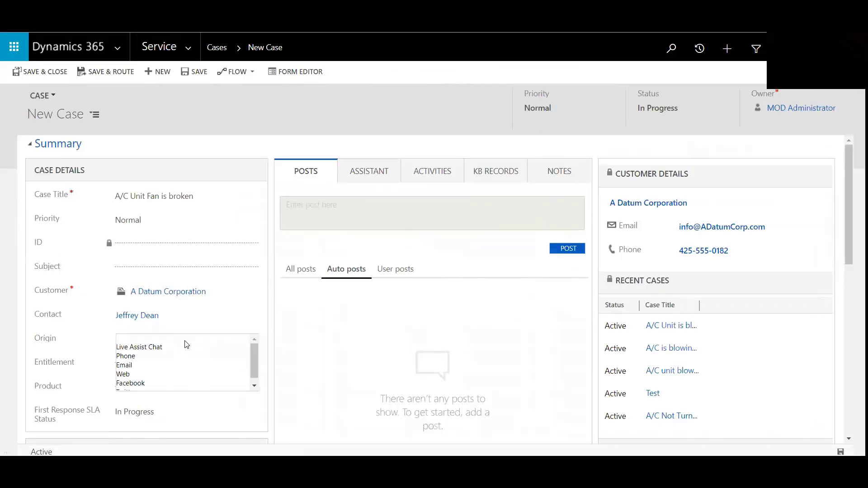
{"action": "left_click", "coordinate": [126, 356]}
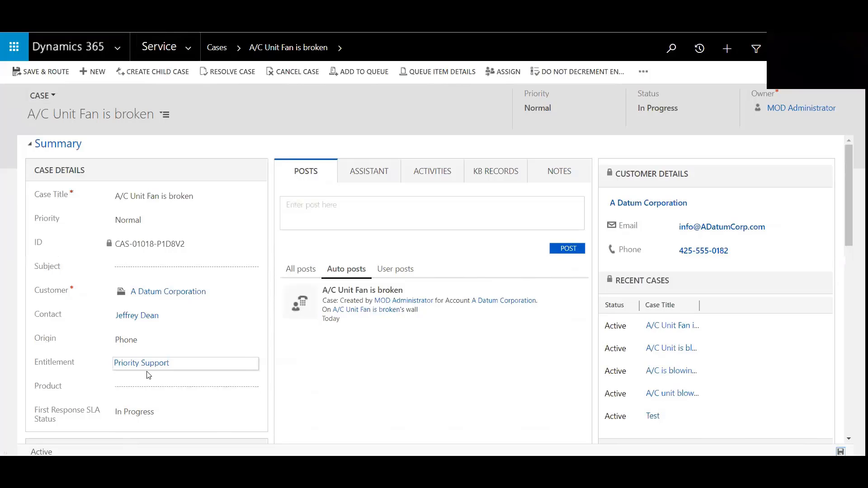
Set the product to Trane XL18I and save the case with Ctrl+S
{"action": "left_click", "coordinate": [139, 386]}
{"action": "type", "text": "trane"}
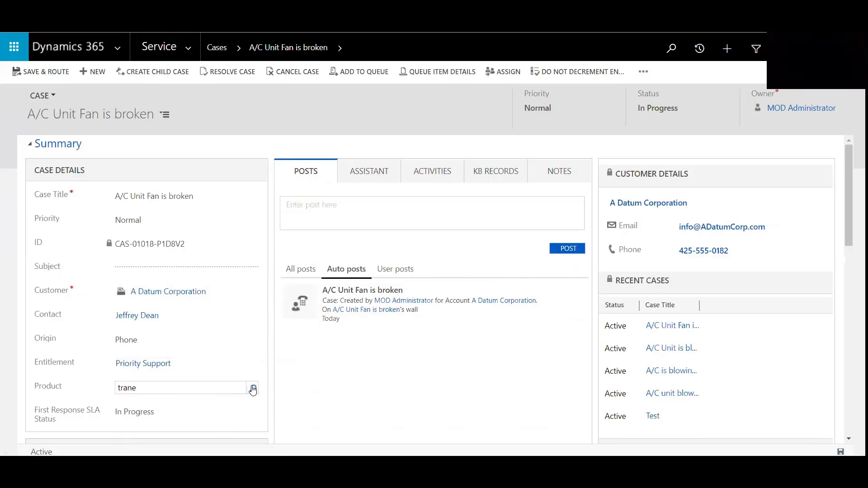
{"action": "left_click", "coordinate": [252, 387]}
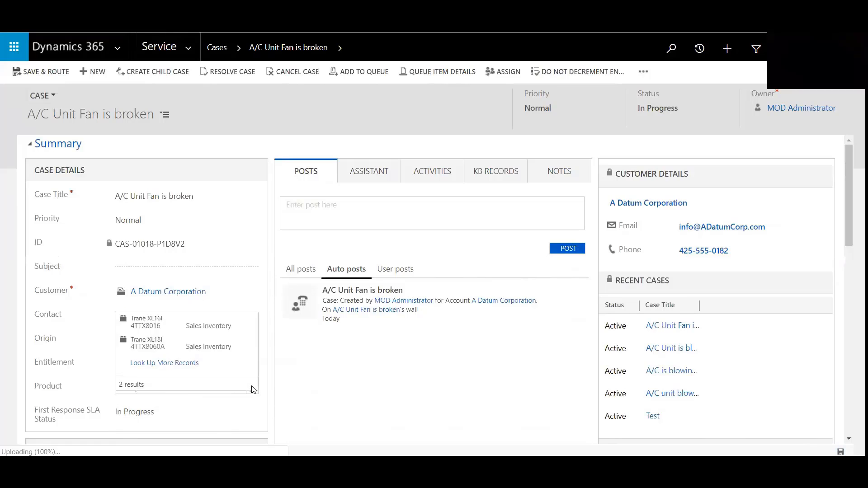
{"action": "left_click", "coordinate": [151, 342]}
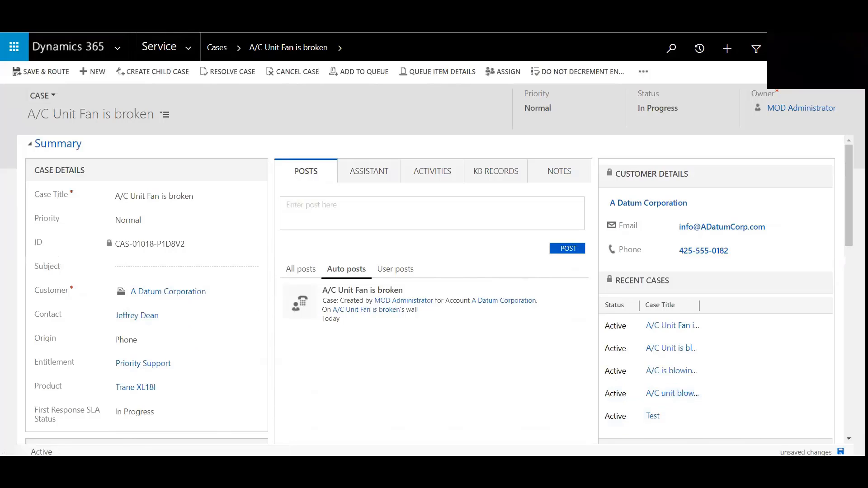
{"action": "key", "text": "ctrl+s"}
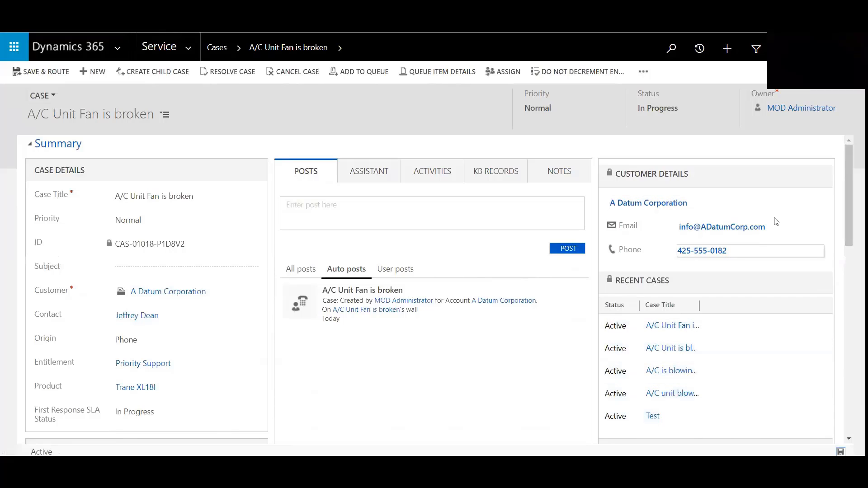
{"action": "left_click_drag", "start_coordinate": [848, 203], "coordinate": [849, 257]}
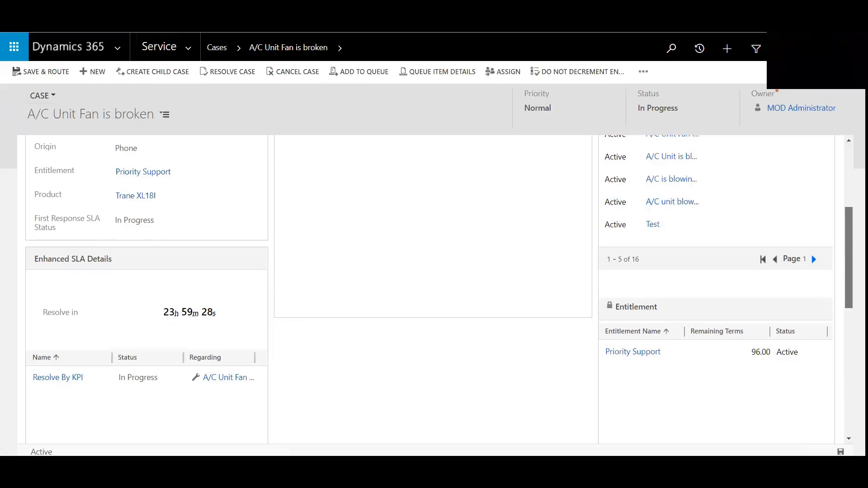
{"action": "left_click_drag", "start_coordinate": [848, 271], "coordinate": [848, 204]}
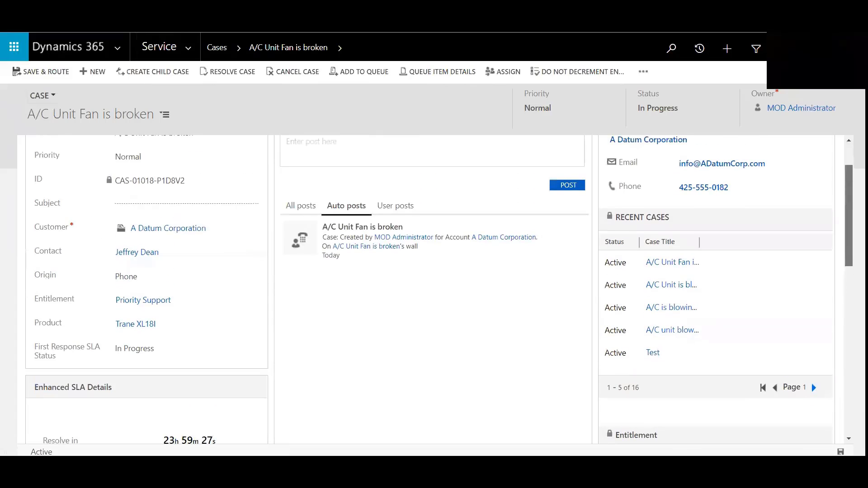
Change the case priority to High and save to see the SLA timers update
{"action": "left_click", "coordinate": [170, 161]}
{"action": "left_click", "coordinate": [125, 166]}
{"action": "left_click", "coordinate": [840, 452]}
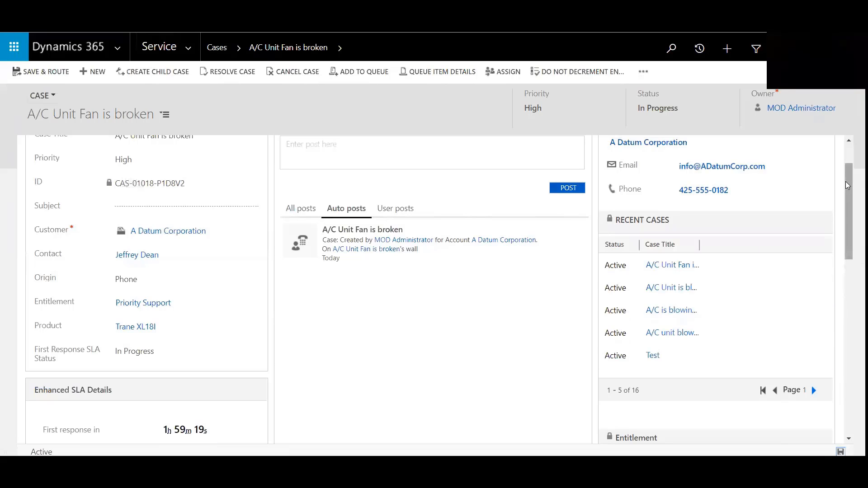
{"action": "left_click_drag", "start_coordinate": [845, 181], "coordinate": [846, 231]}
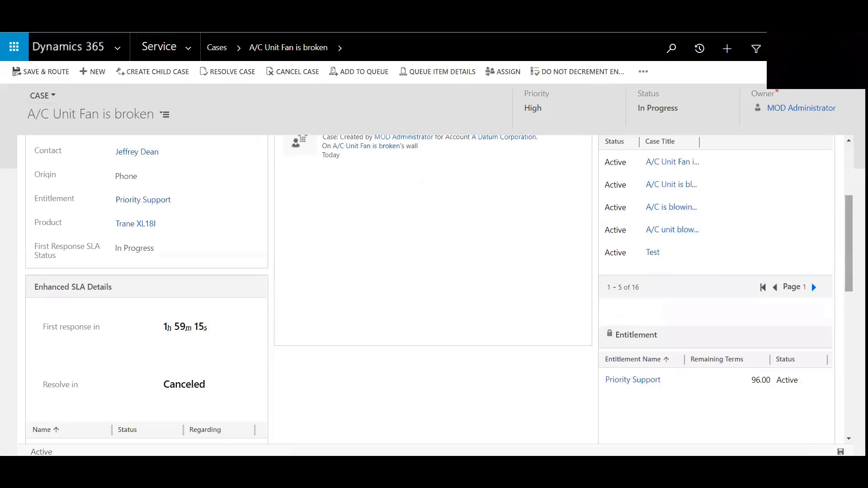
{"action": "left_click_drag", "start_coordinate": [846, 231], "coordinate": [846, 177]}
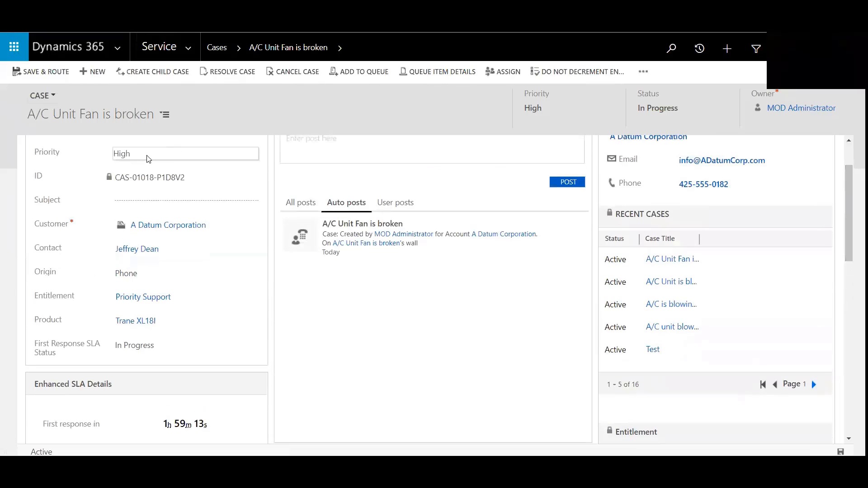
Change the case priority to Low and save, giving a two-day resolve timer
{"action": "left_click", "coordinate": [147, 158]}
{"action": "left_click", "coordinate": [124, 180]}
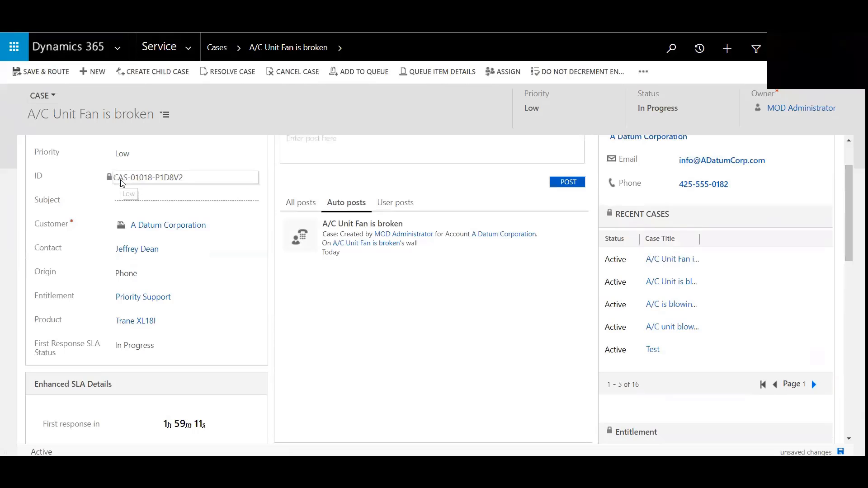
{"action": "left_click", "coordinate": [840, 452]}
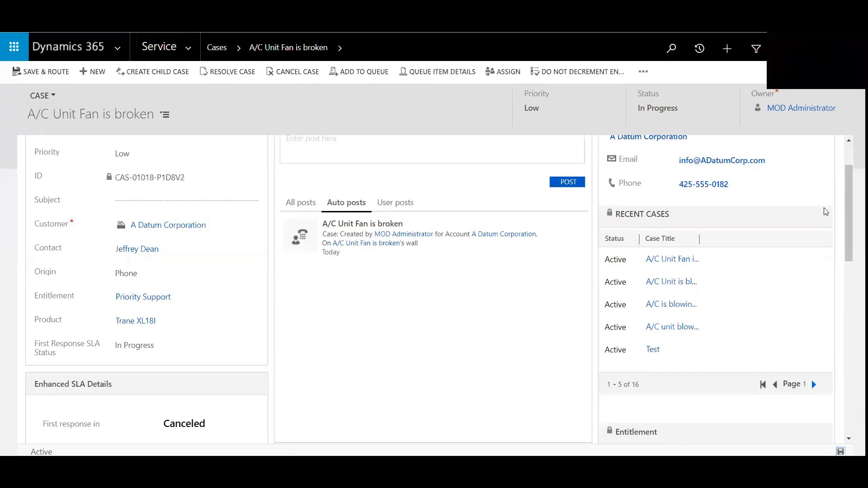
{"action": "left_click_drag", "start_coordinate": [843, 179], "coordinate": [846, 237]}
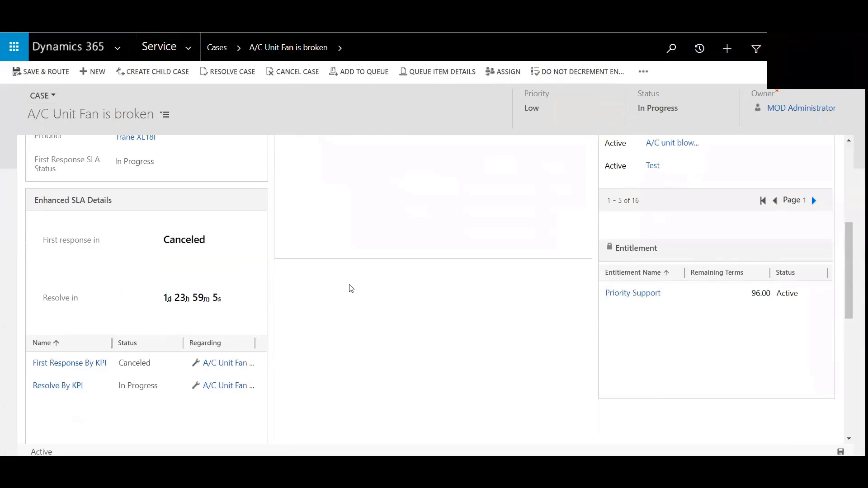